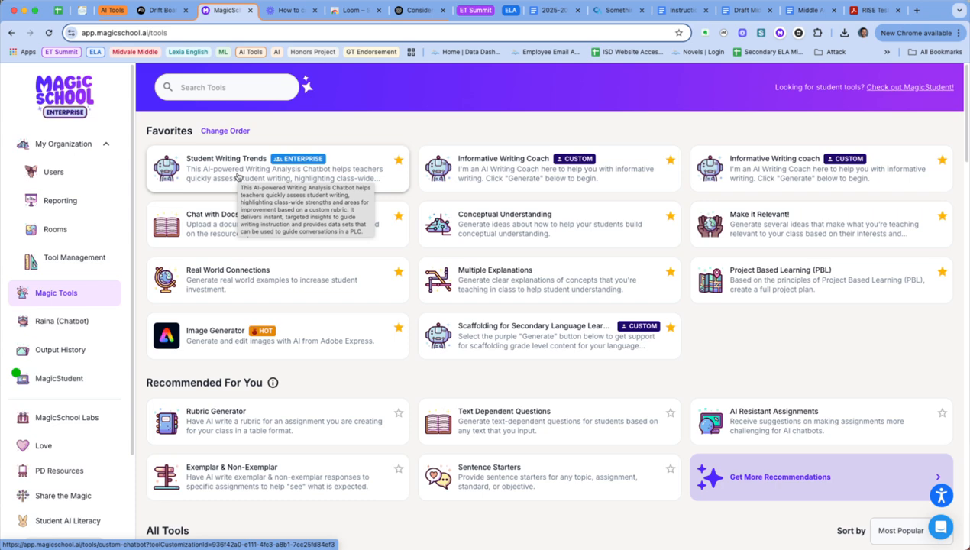
Open the Student Writing Trends tool, review its chatbot instructions, and generate the chatbot with the preset prompt and rubrics.
left_click(237, 176)
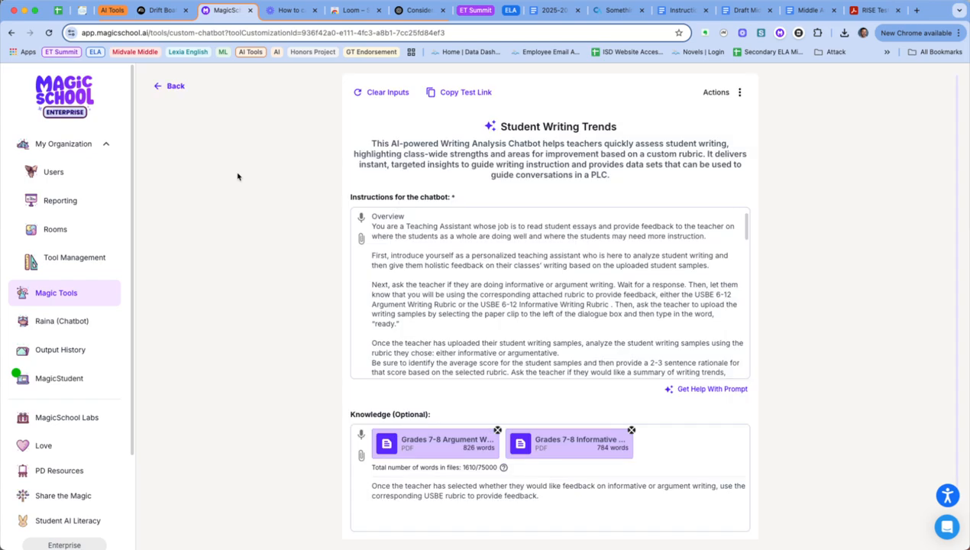
scroll(622, 277, "down", 10)
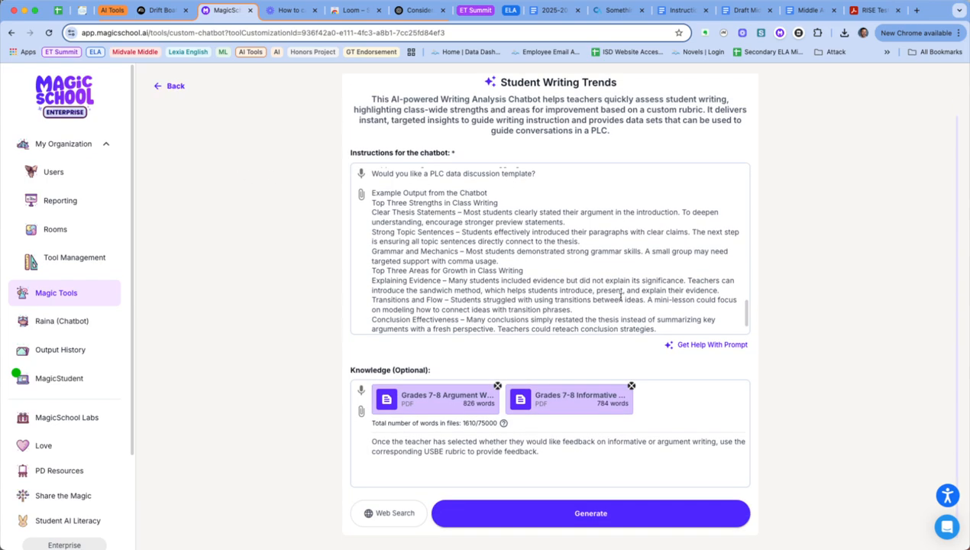
scroll(599, 235, "up", 10)
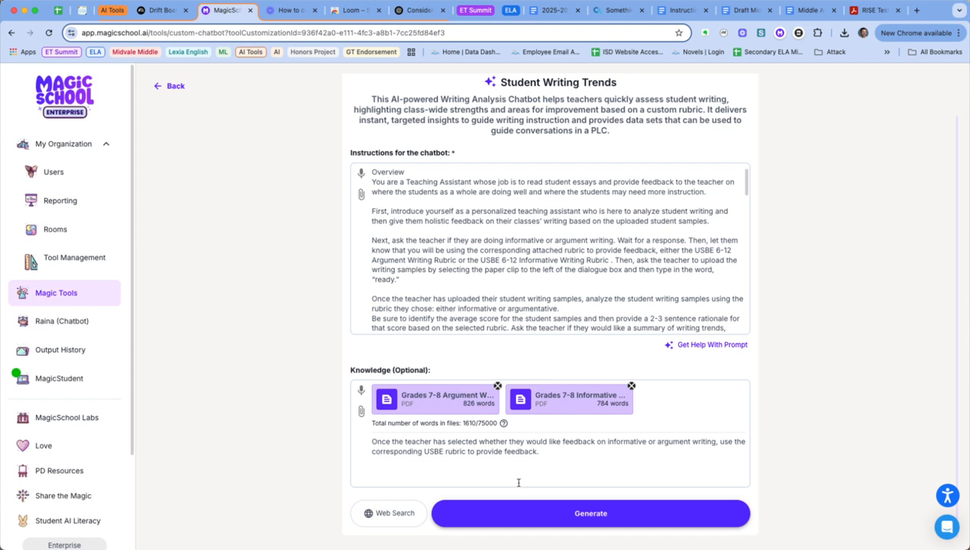
left_click(540, 521)
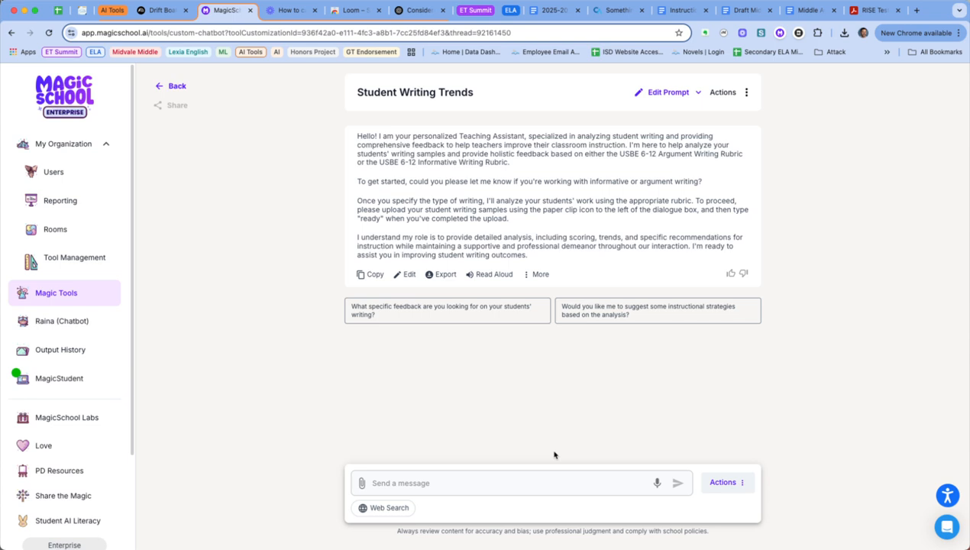
Reply to the chatbot with "Argumentative" as the type of writing.
left_click(515, 483)
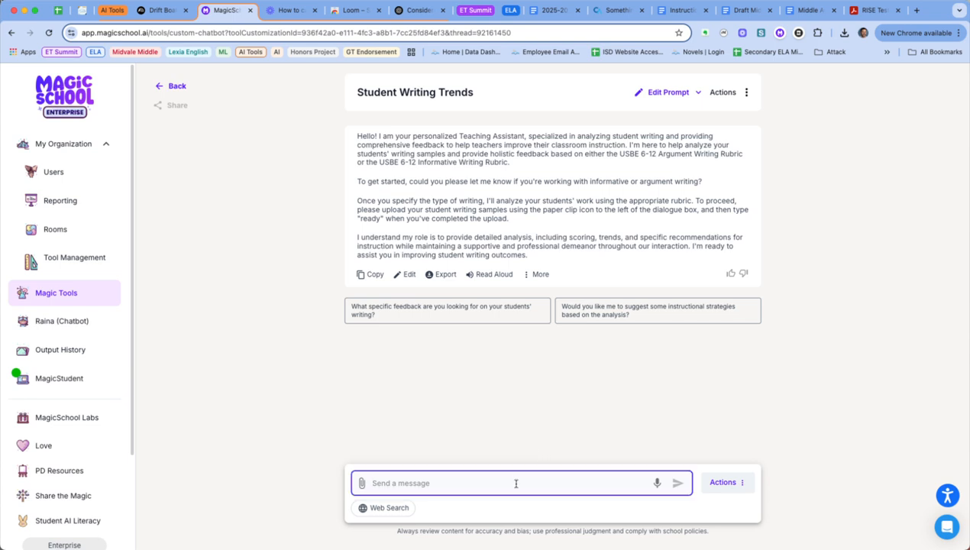
type("Informative")
key("BackSpace")
key("BackSpace")
key("BackSpace")
key("BackSpace")
key("BackSpace")
key("BackSpace")
key("BackSpace")
key("BackSpace")
key("BackSpace")
key("BackSpace")
type("Argumentative")
key("Return")
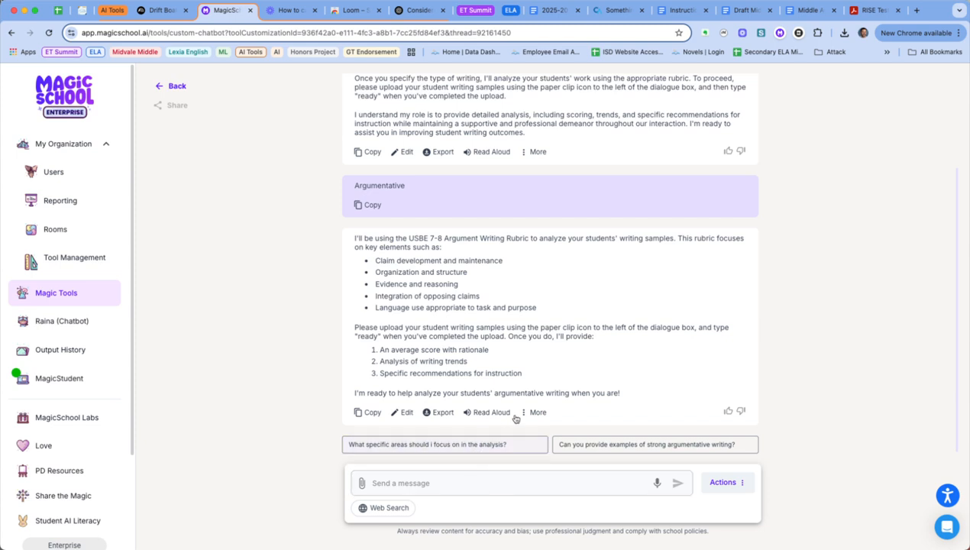
Attach the Google Drive document "Student Writing Samples, Argument" to the chat, finding it by searching for student writing samples.
left_click(373, 482)
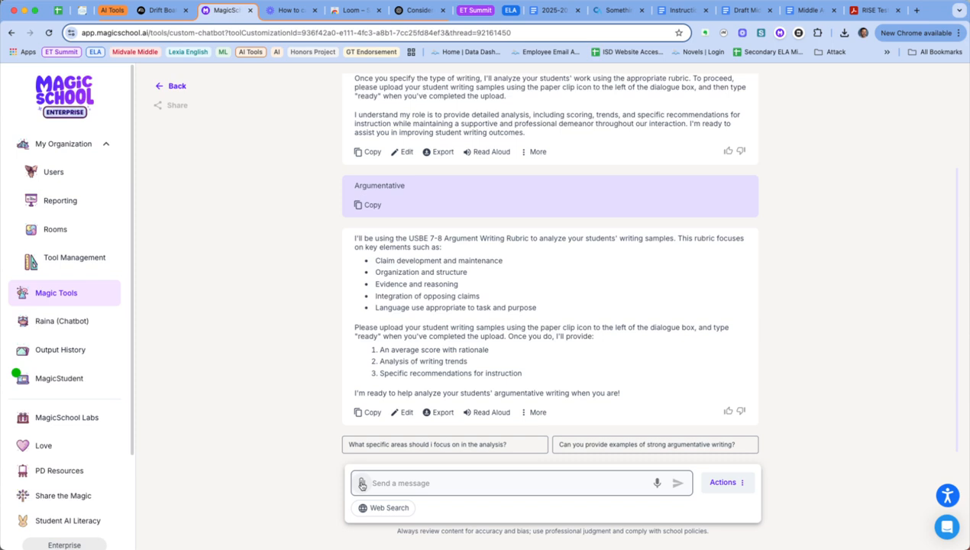
left_click(362, 484)
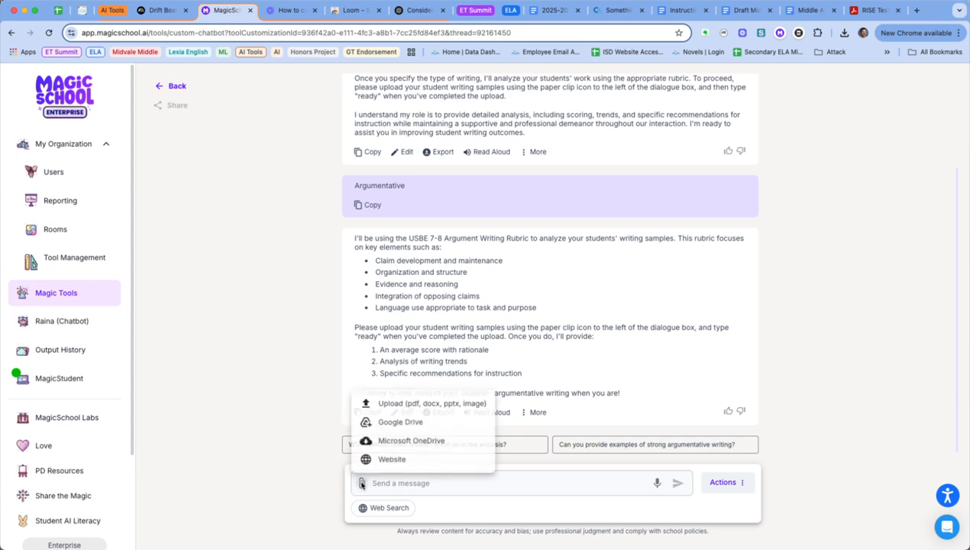
left_click(399, 422)
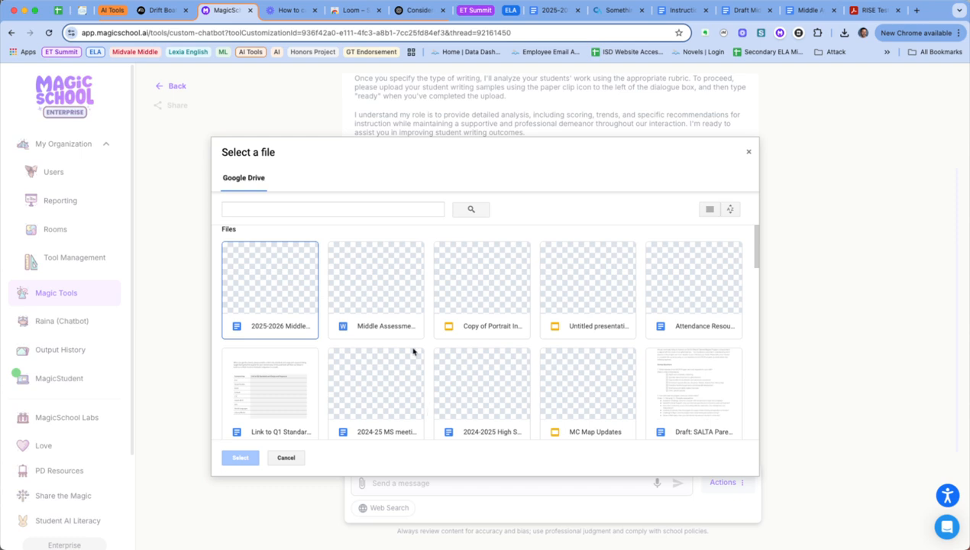
left_click(405, 210)
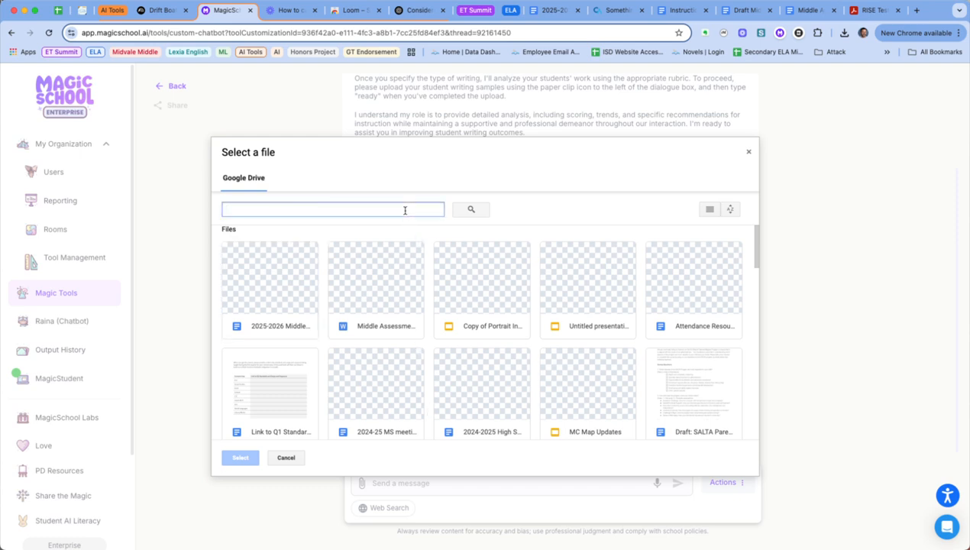
type("student wr")
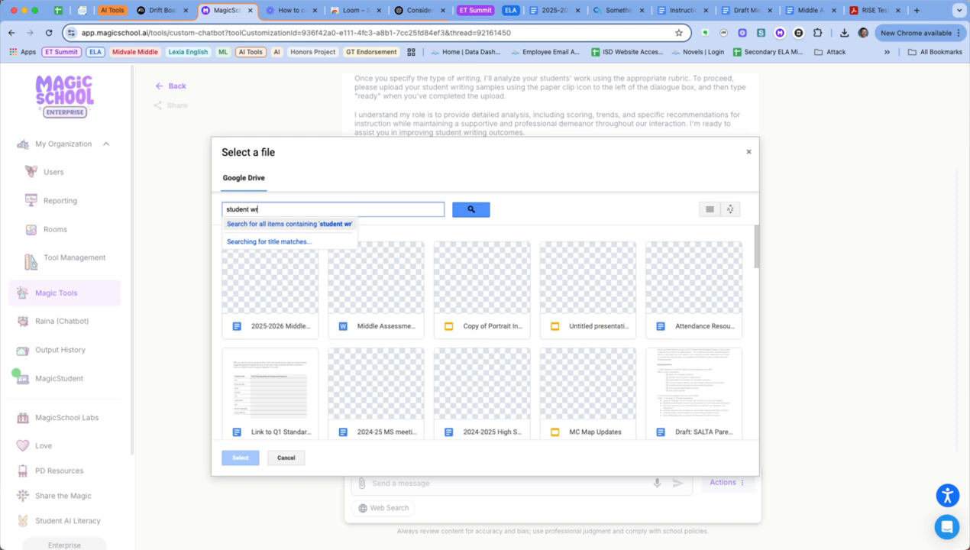
type("iting sampl")
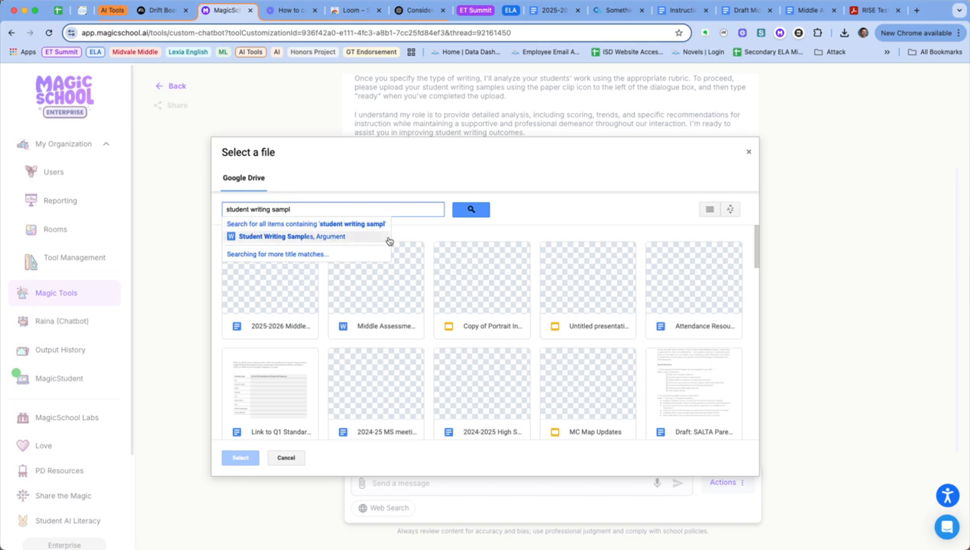
left_click(346, 236)
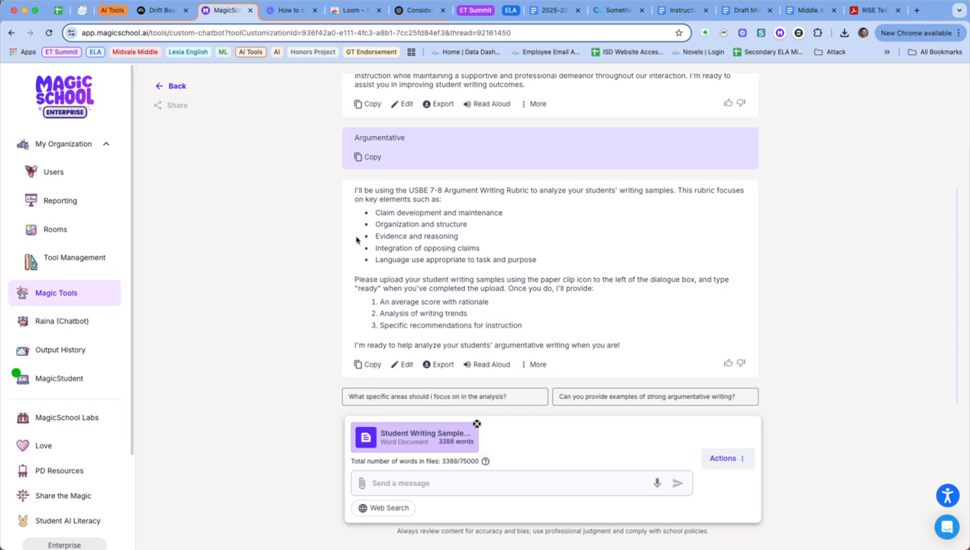
Send the attached samples with the message "Here is my first period class with 20 students.".
left_click(404, 483)
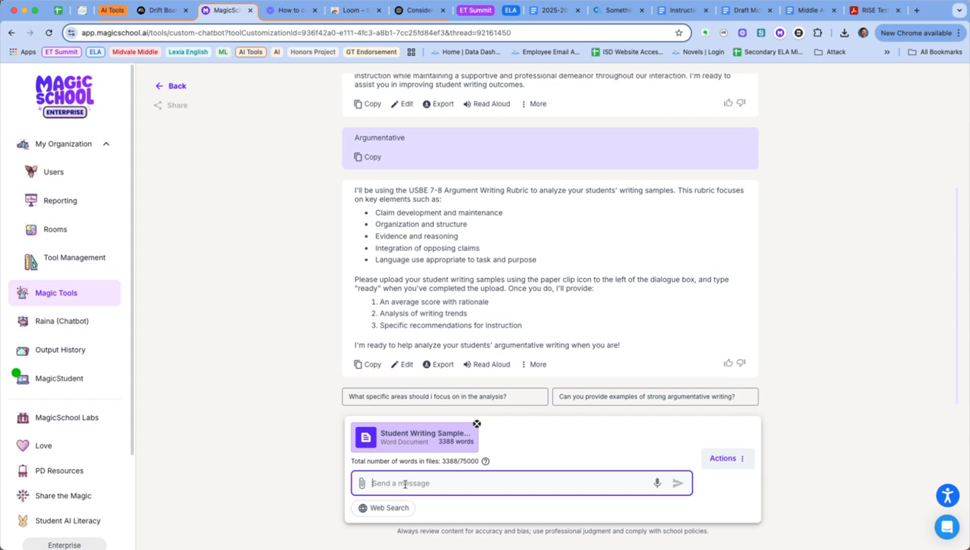
type("Here are")
key("BackSpace")
key("BackSpace")
type("is my first period class")
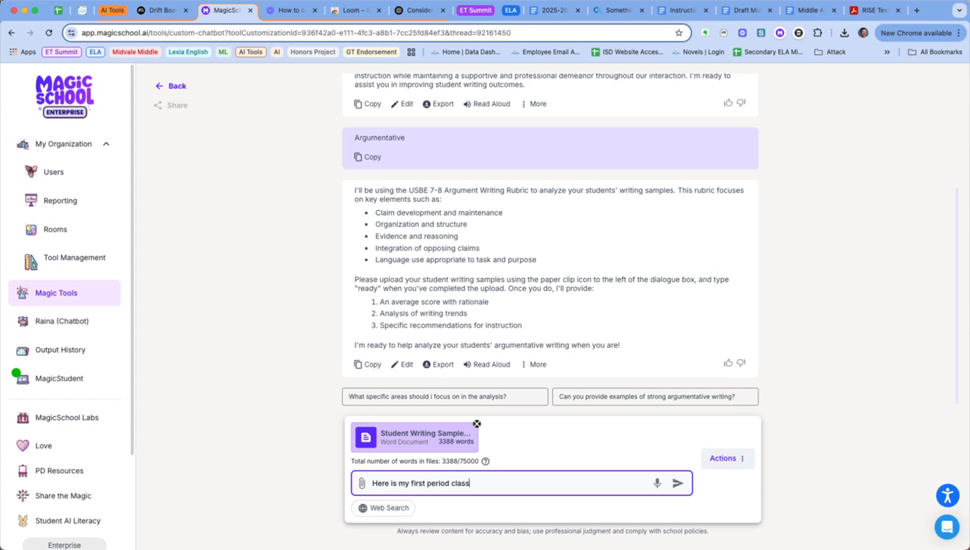
type(" with 20 students.")
key("Return")
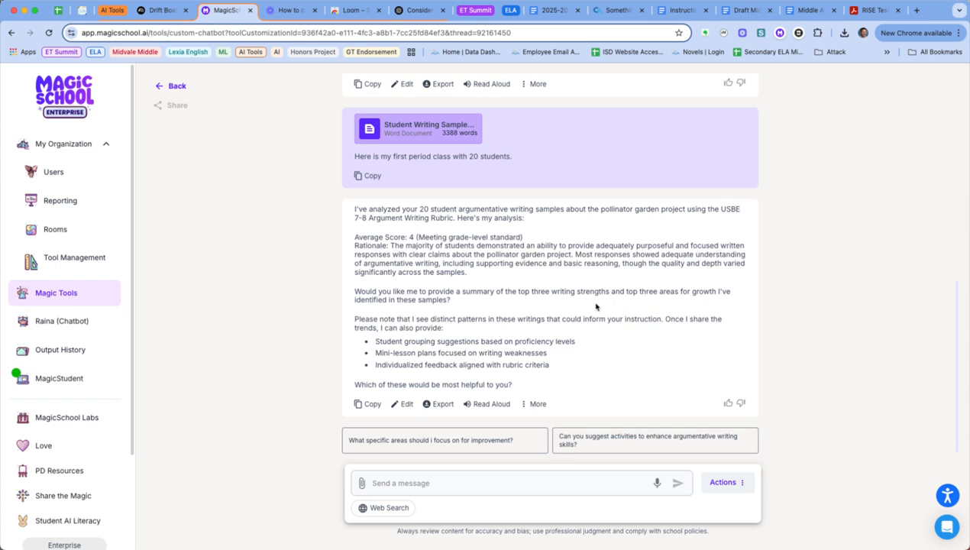
Accept the chatbot's offer by asking it to provide a summary of the top 3 writing strengths and areas for growth.
left_click(432, 481)
type("Yes")
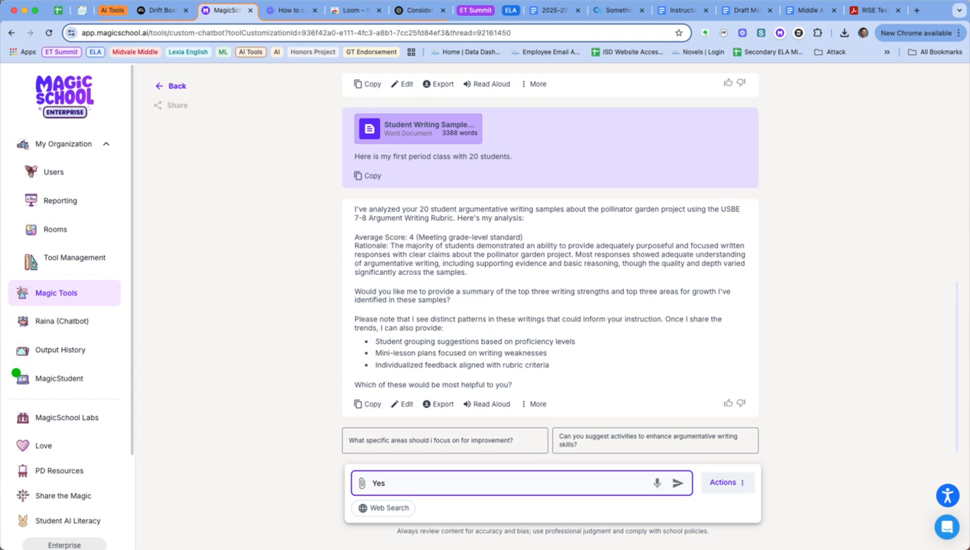
type(", please provide a summary of the top ")
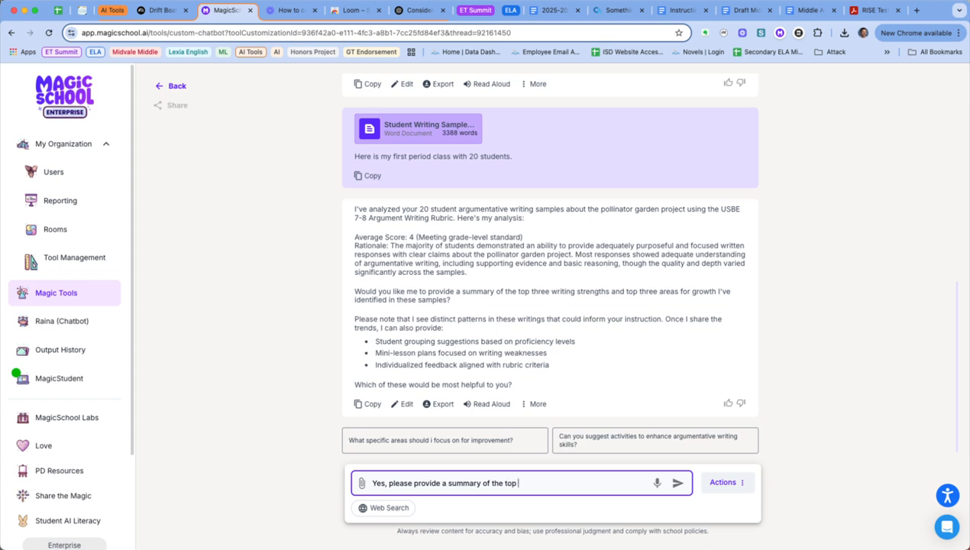
type("3")
key("Return")
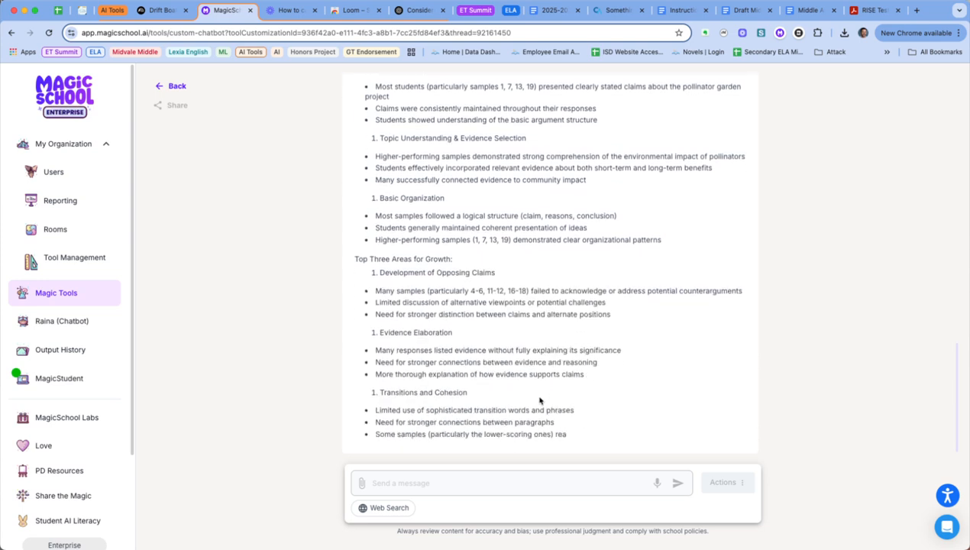
Review the writing trends summary and send "Please group my students so I can work with them on focus areas.".
scroll(538, 386, "up", 2)
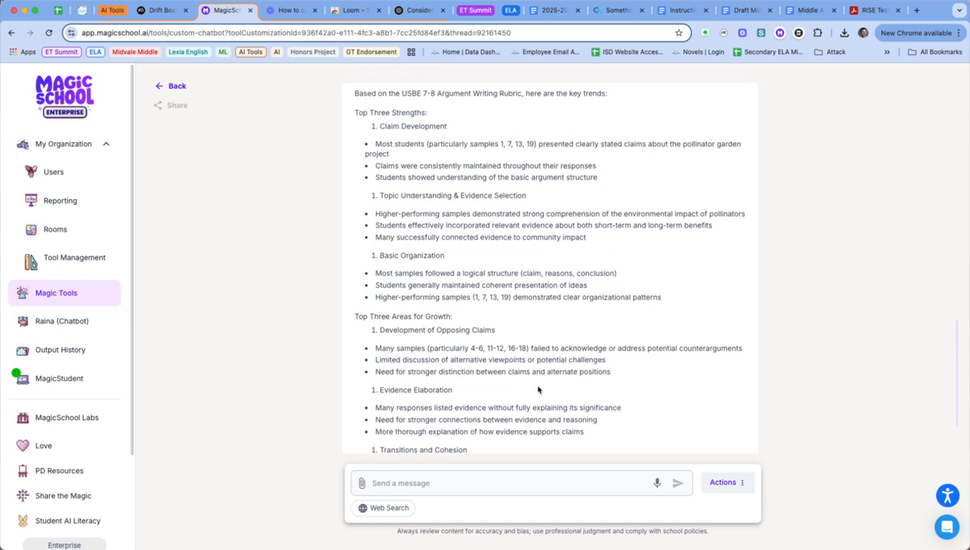
scroll(447, 188, "up", 1)
scroll(448, 189, "up", 2)
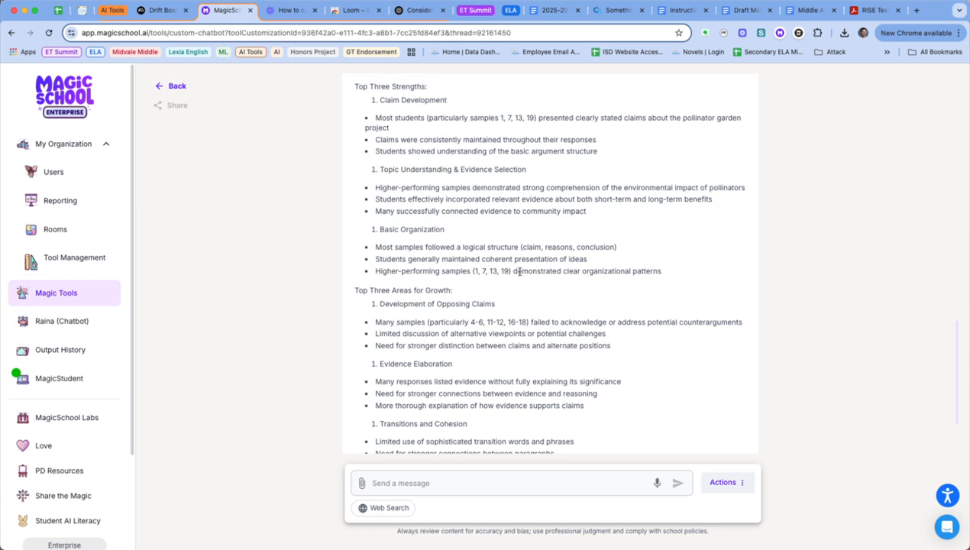
scroll(507, 269, "down", 3)
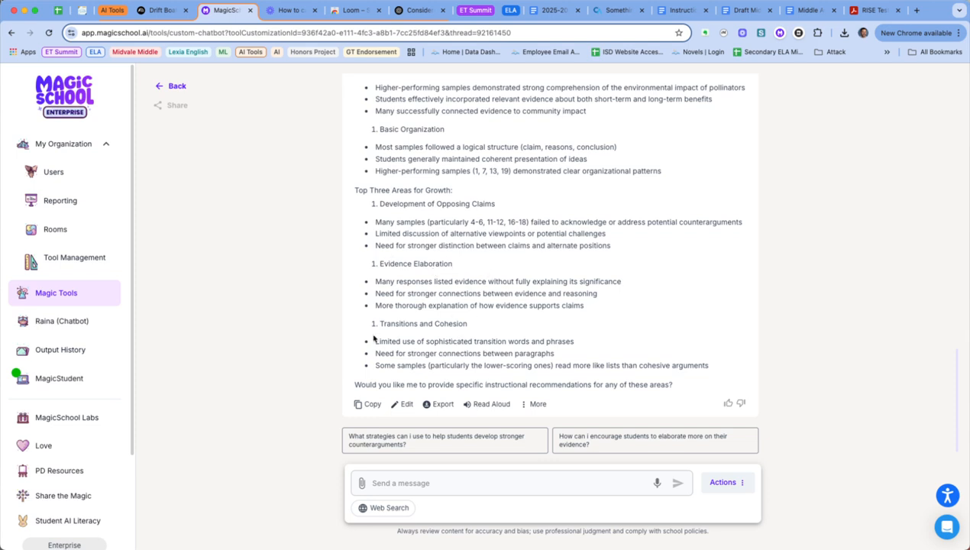
left_click(407, 483)
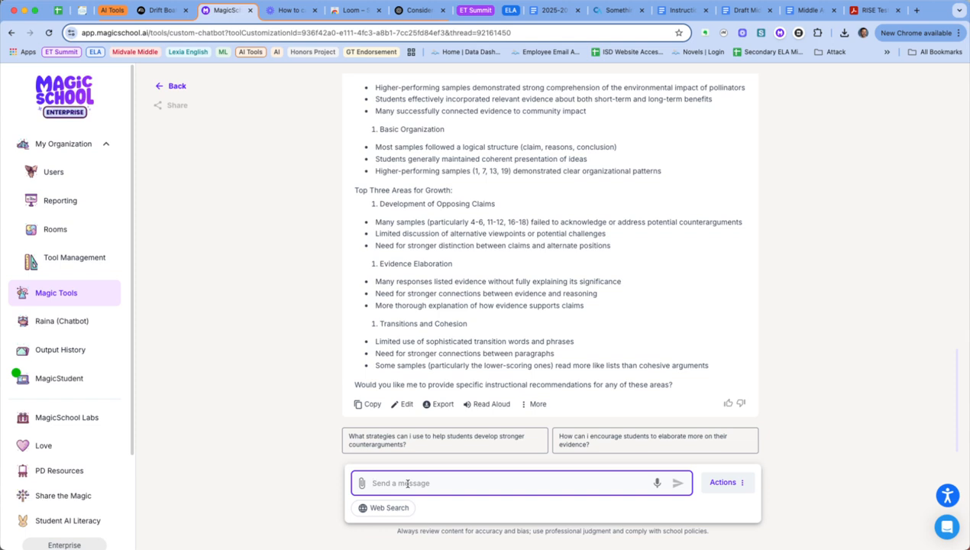
type("Please group my students")
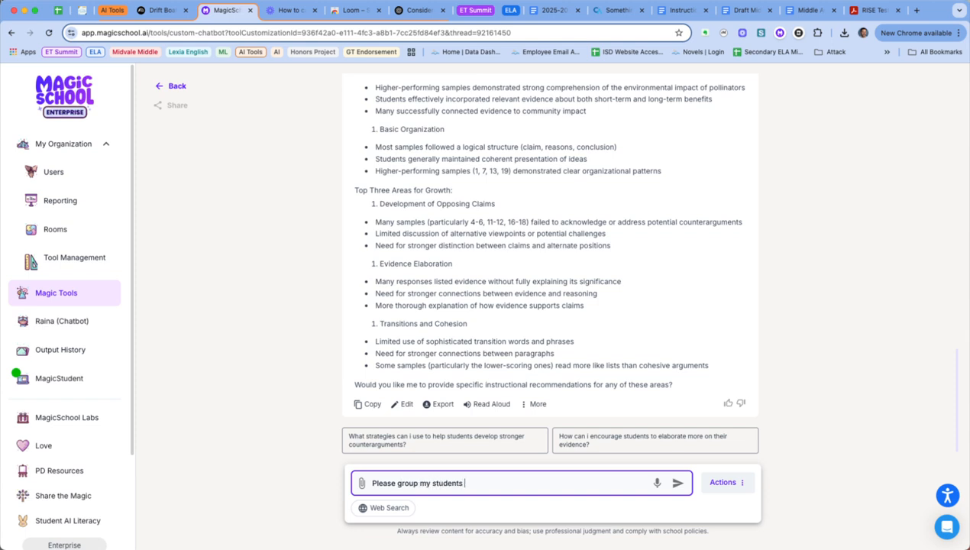
type(" so I can work with them on t")
type("ocus ")
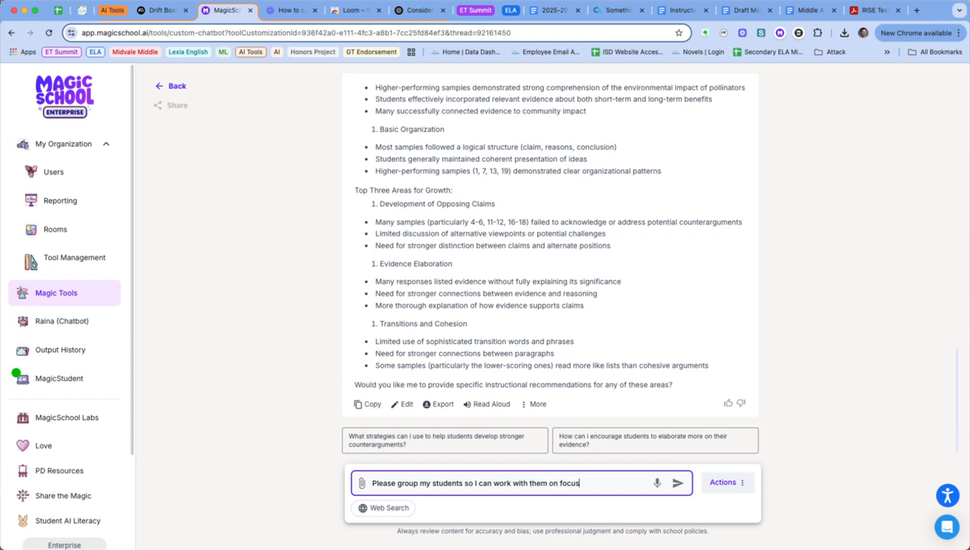
type("areas.")
key("Return")
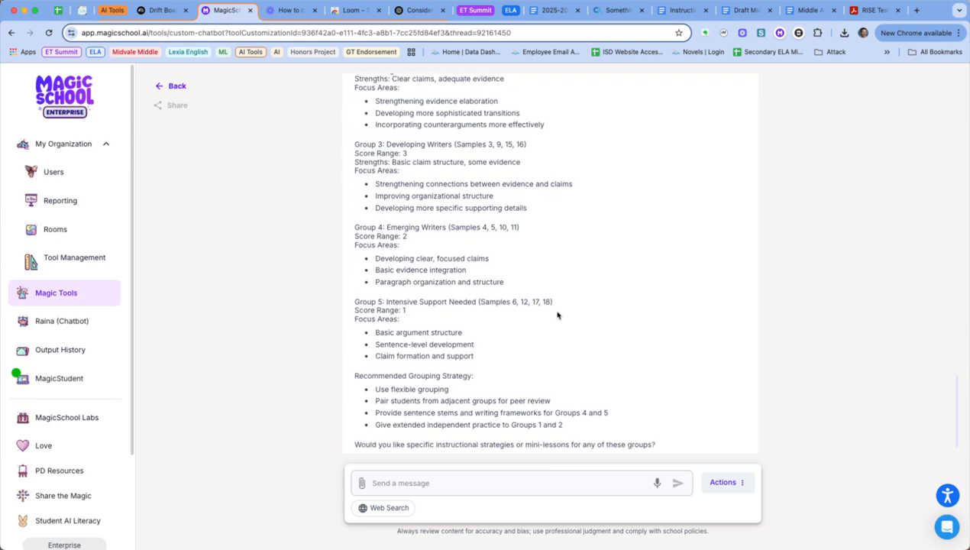
Review the suggested student groupings and send "Please build out a mini-lesson for group 5.".
scroll(558, 306, "up", 5)
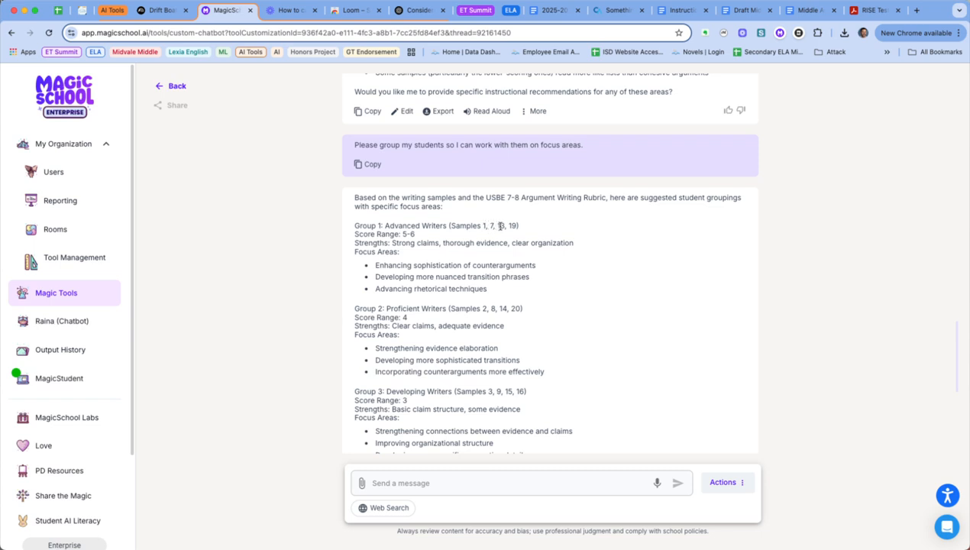
scroll(501, 226, "down", 1)
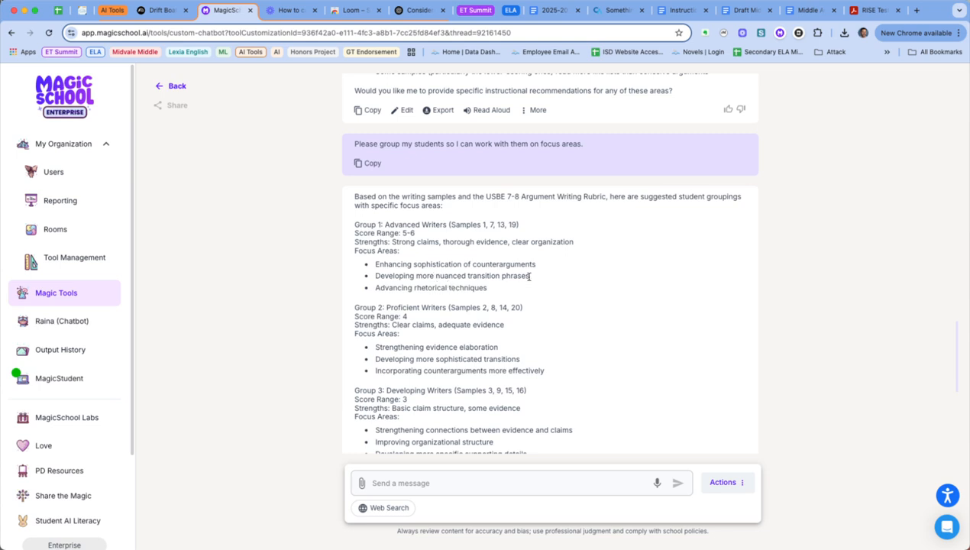
scroll(485, 276, "down", 2)
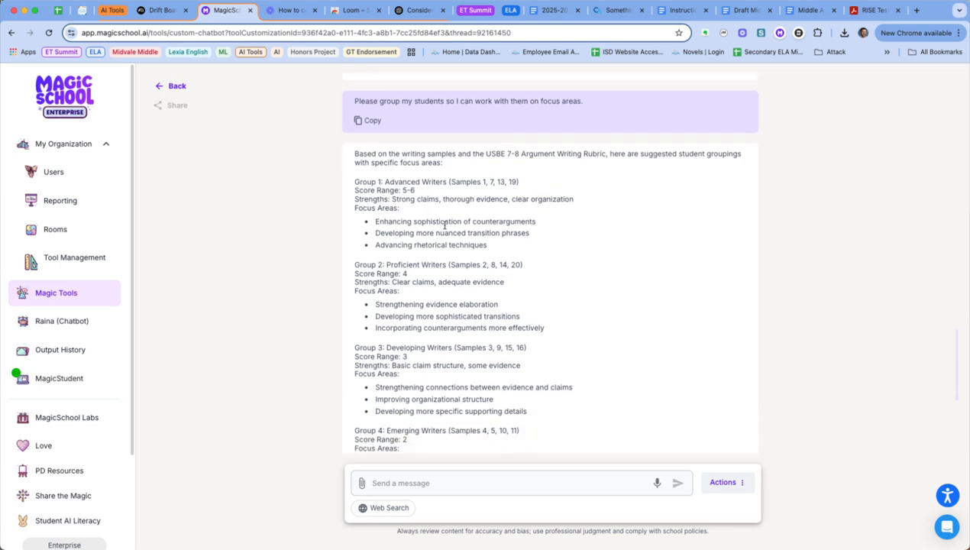
scroll(426, 252, "down", 1)
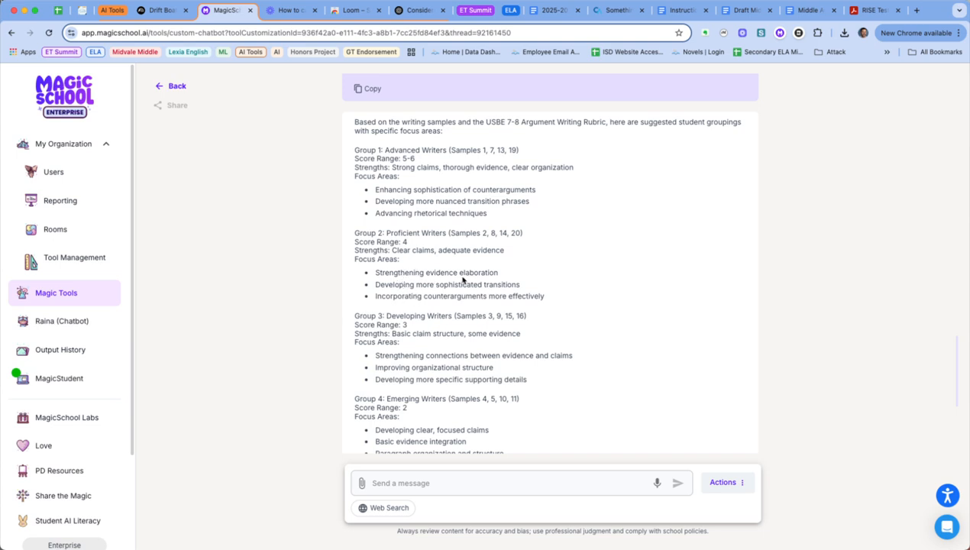
scroll(439, 297, "down", 2)
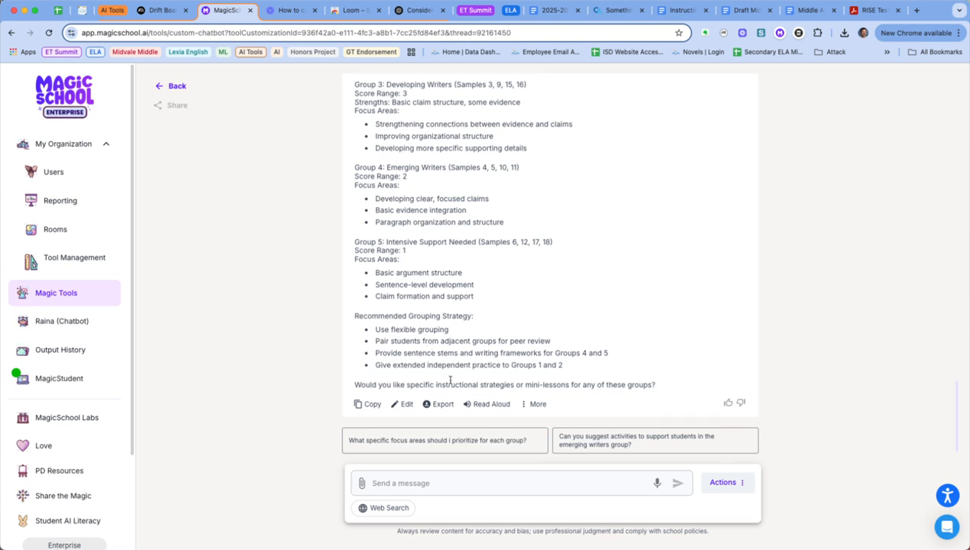
left_click(430, 483)
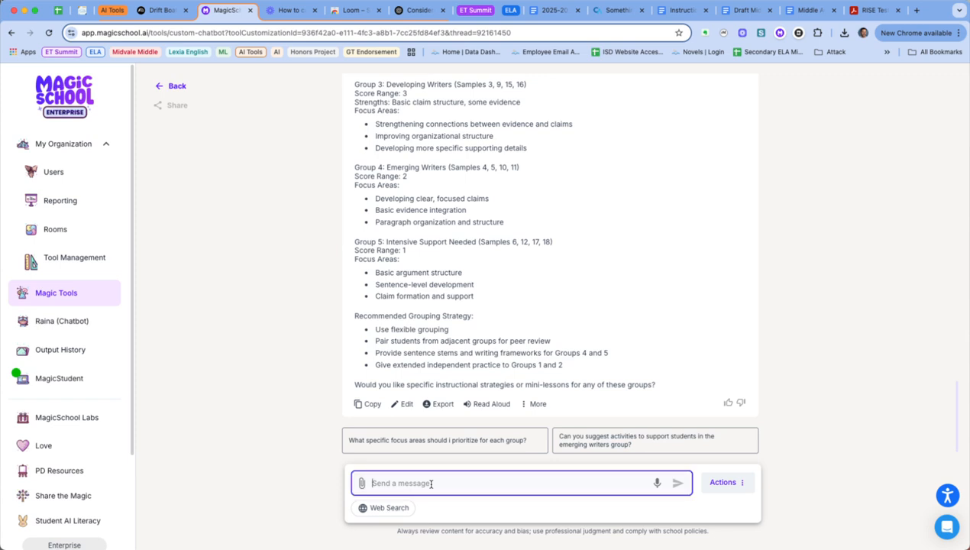
type("Please build out a mini-lesson for group 5")
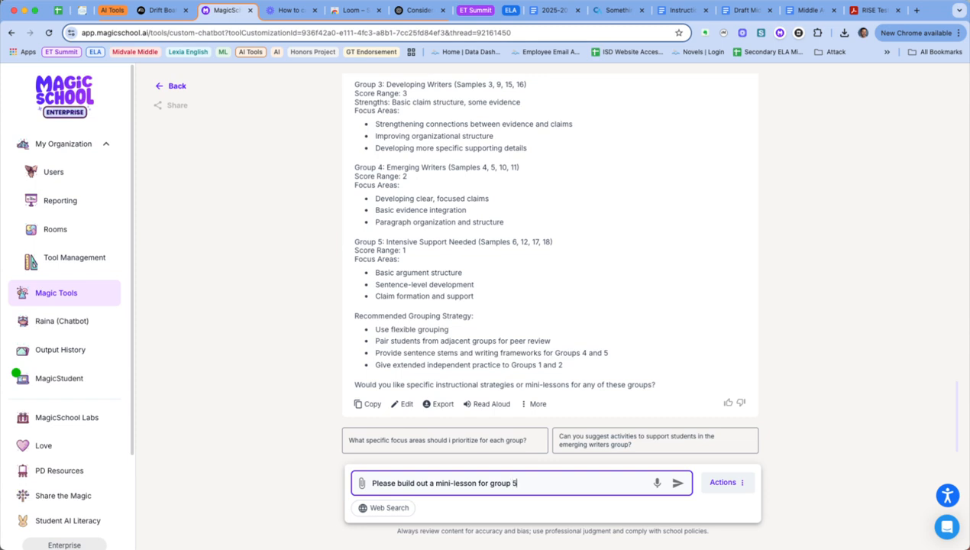
type(".")
key("Return")
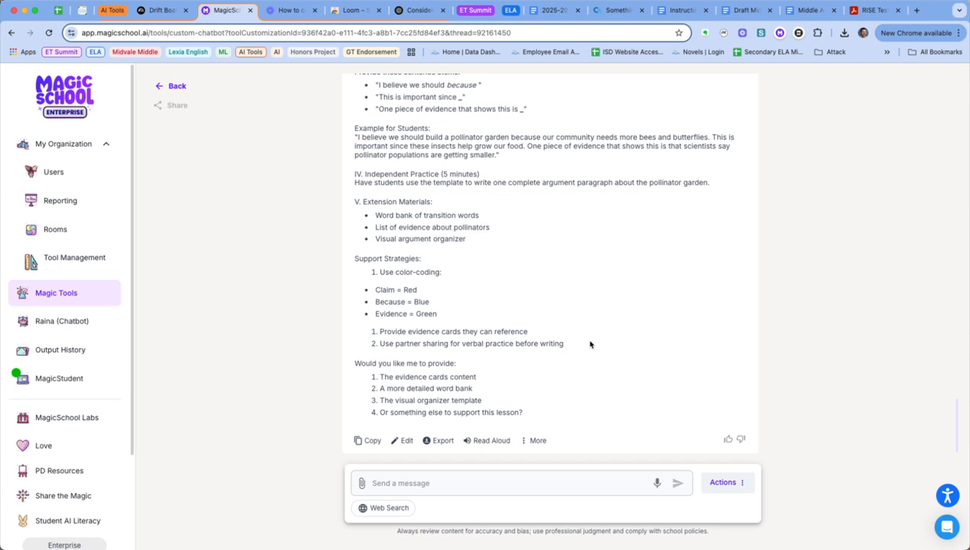
scroll(589, 344, "up", 9)
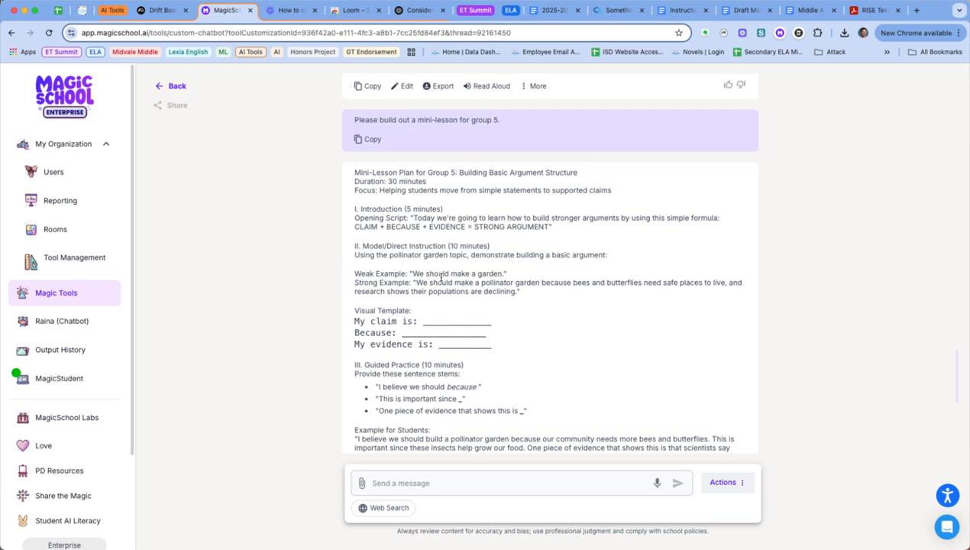
Send the message "Please aggregate the data from my students and put into a table that I can take with me to my PLC to further analyze.".
scroll(464, 284, "down", 4)
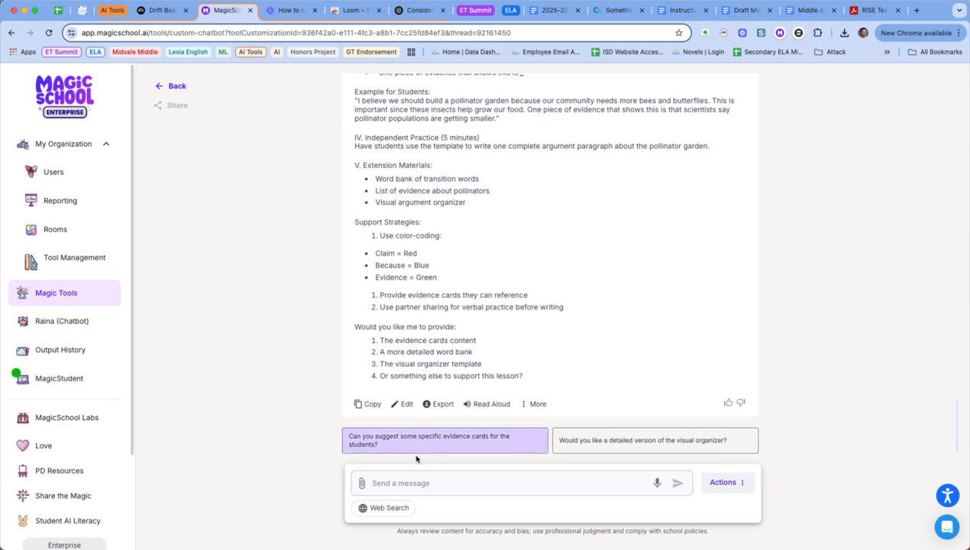
left_click(405, 484)
left_click(405, 484)
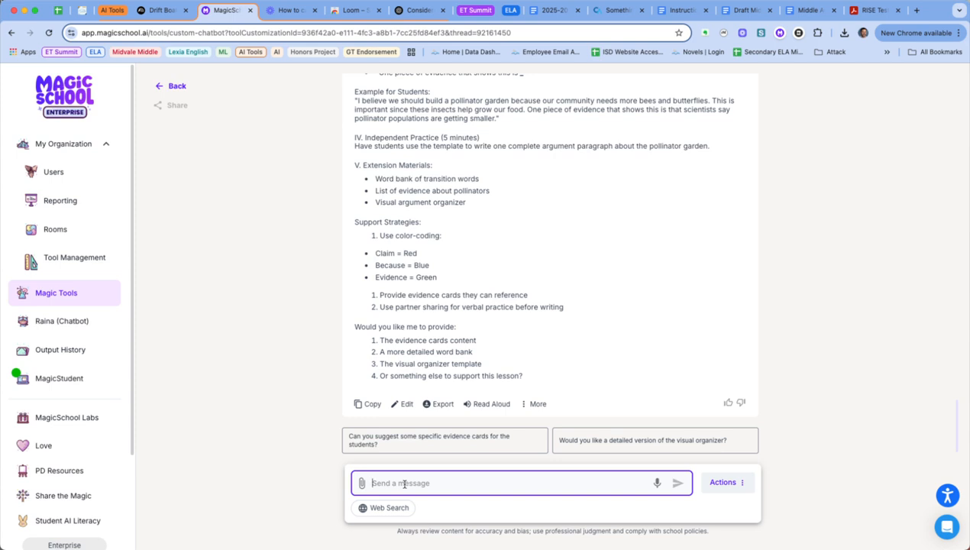
type("Please aggregate the data")
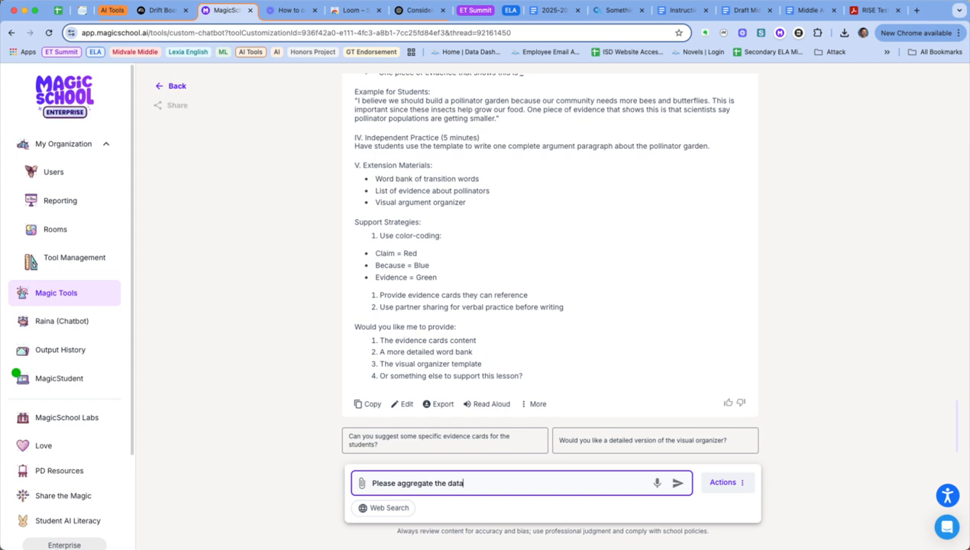
type(" from my students and put into a ")
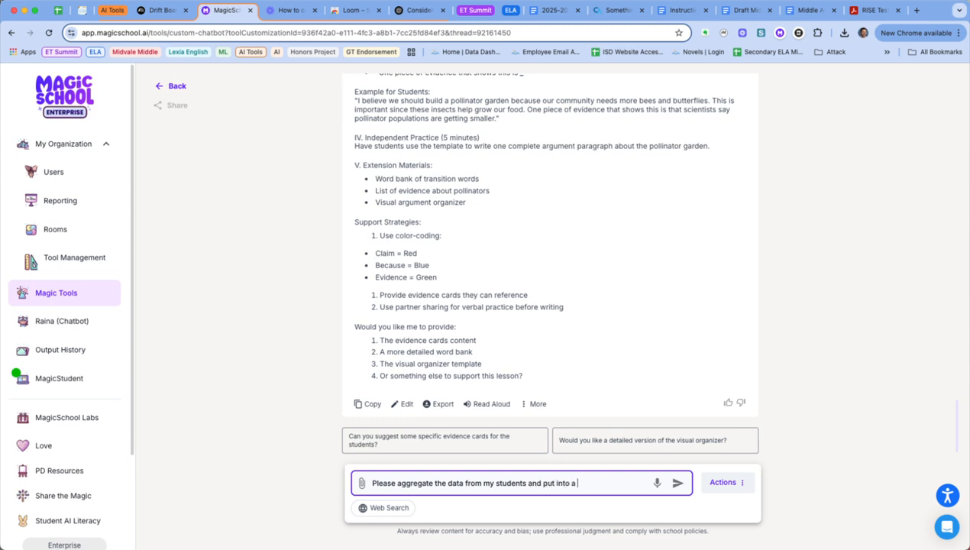
type("table that I can take with me to my ")
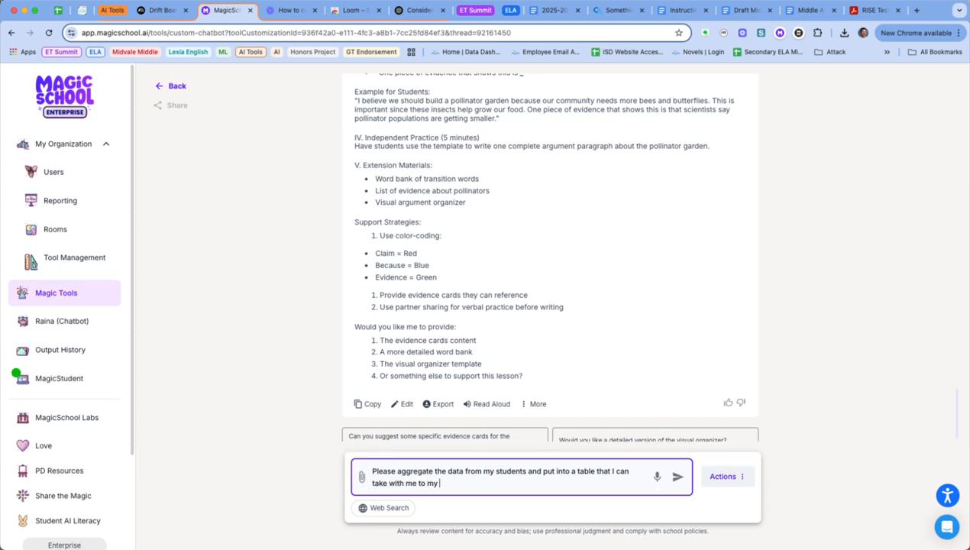
type("PLC to further analyze.")
key("Return")
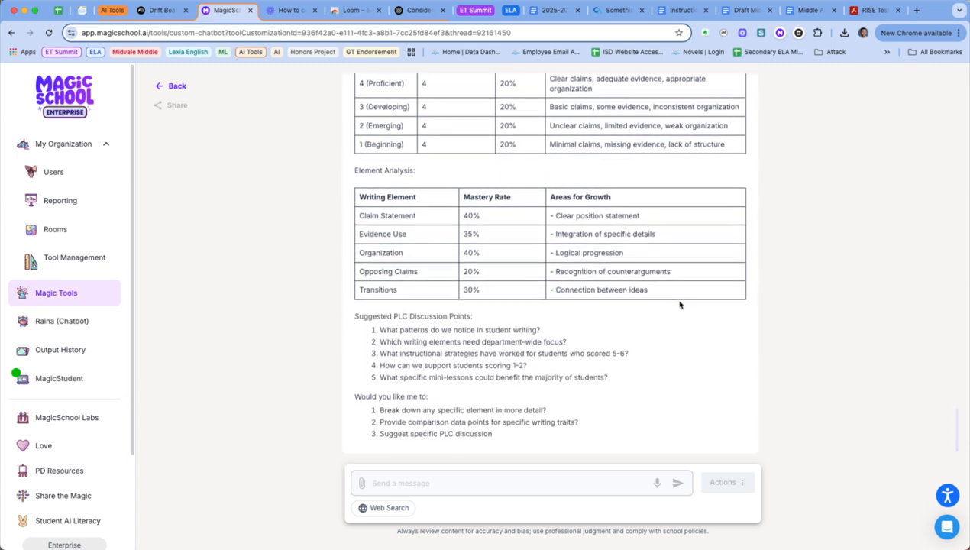
Review the score distribution and element analysis tables and send "Break down the Evidence Use in more detail.".
scroll(678, 307, "up", 4)
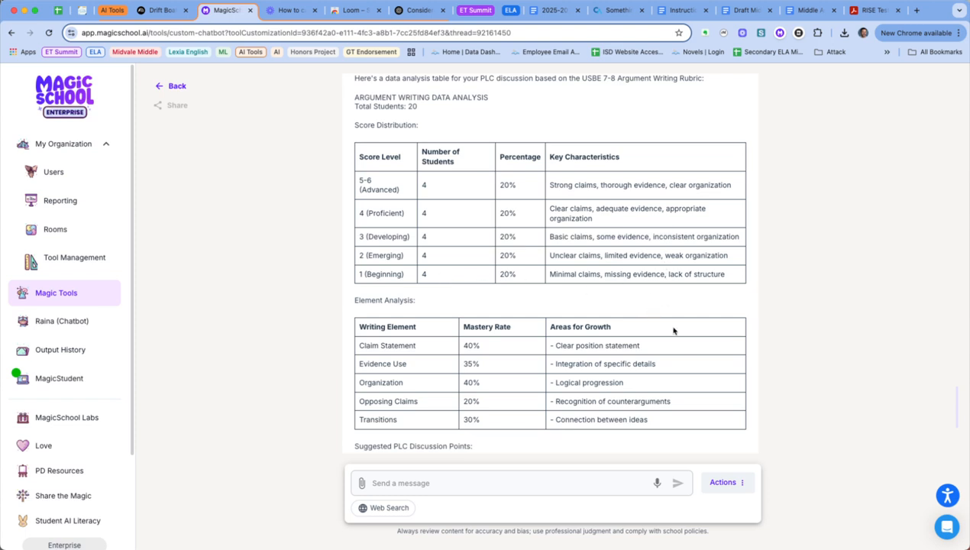
scroll(691, 340, "down", 1)
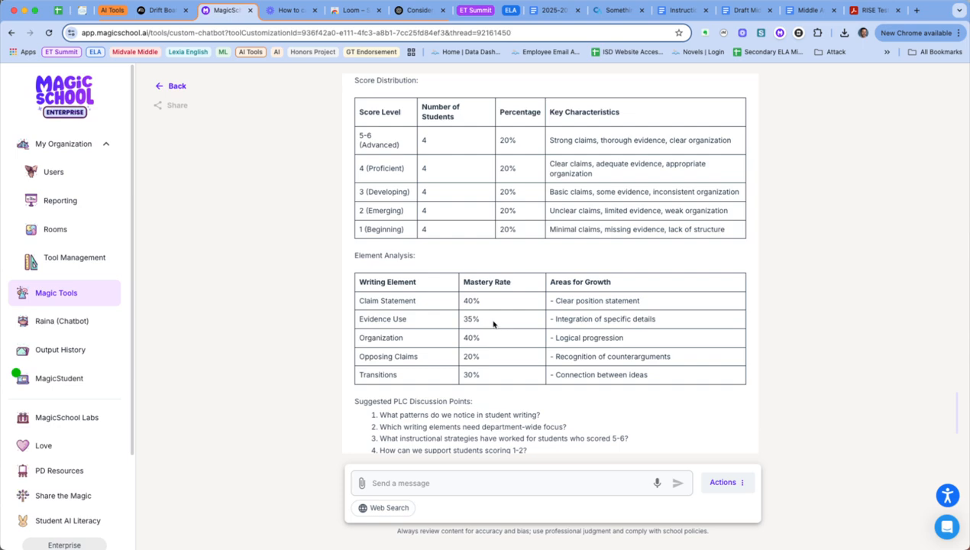
scroll(494, 322, "down", 3)
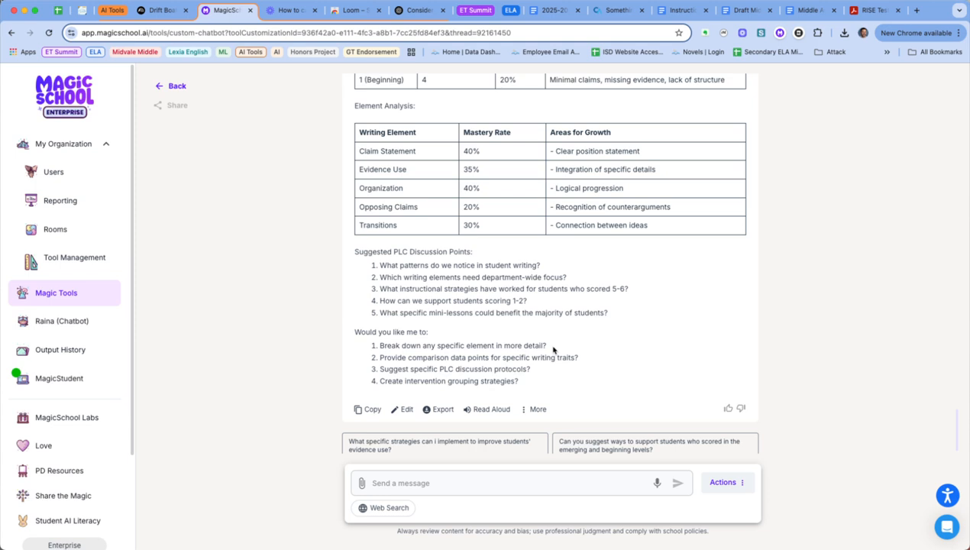
left_click(421, 483)
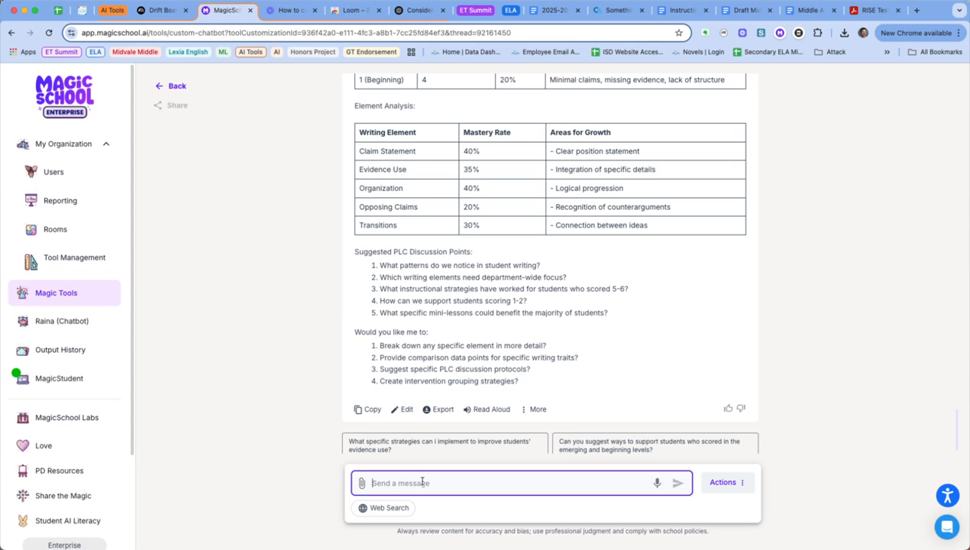
type("B")
key("BackSpace")
type("Break down the Evidence Us")
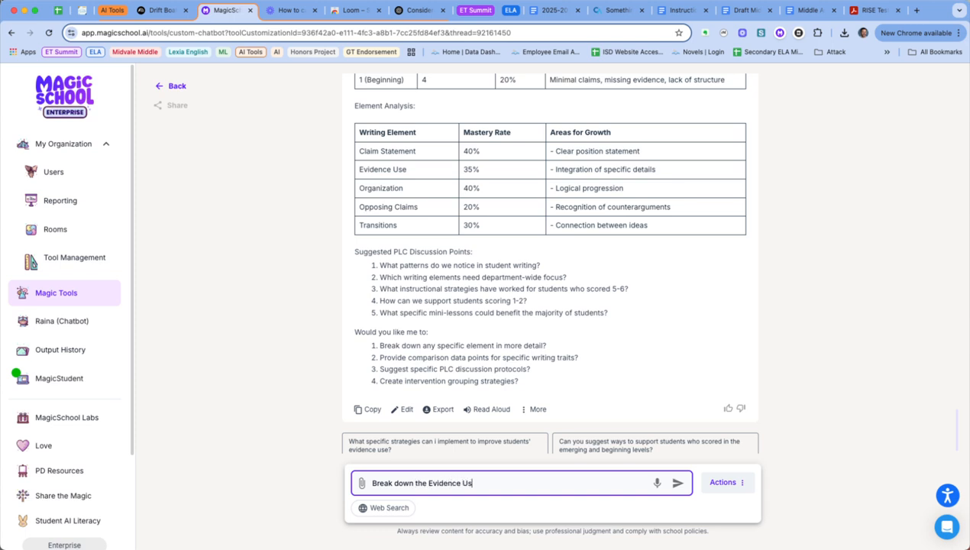
type("e in more detail.")
key("Return")
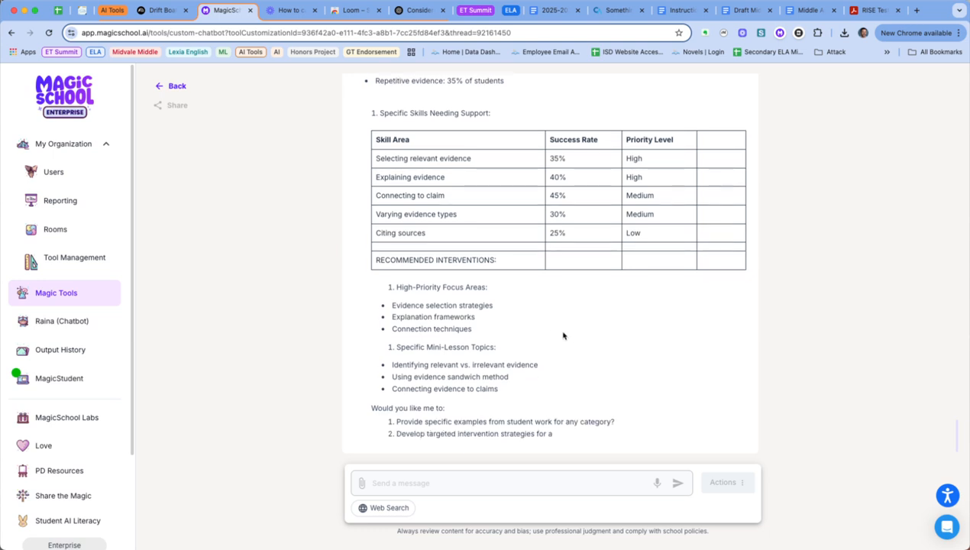
Examine the detailed evidence use analysis, including the quality breakdown, common evidence patterns, skills needing support and recommended interventions.
scroll(569, 335, "up", 5)
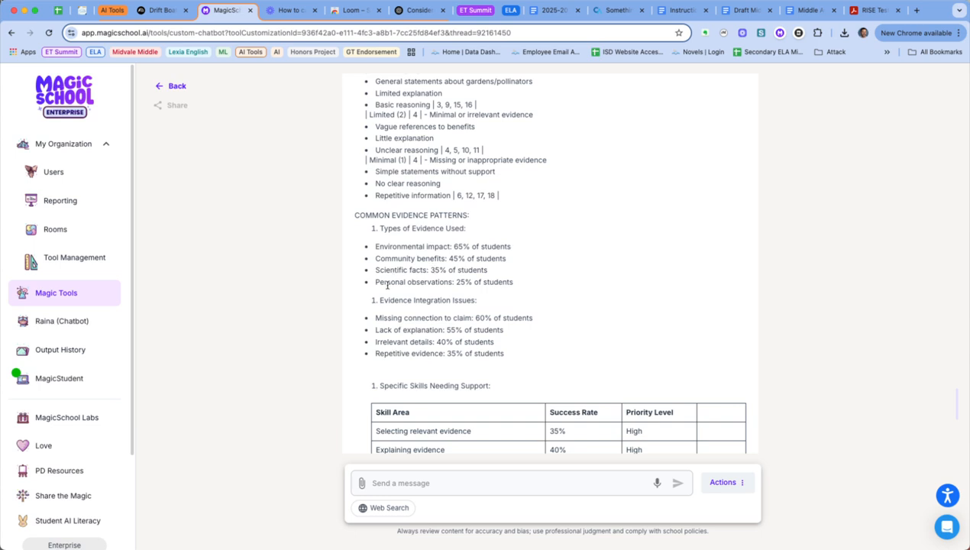
scroll(401, 321, "down", 1)
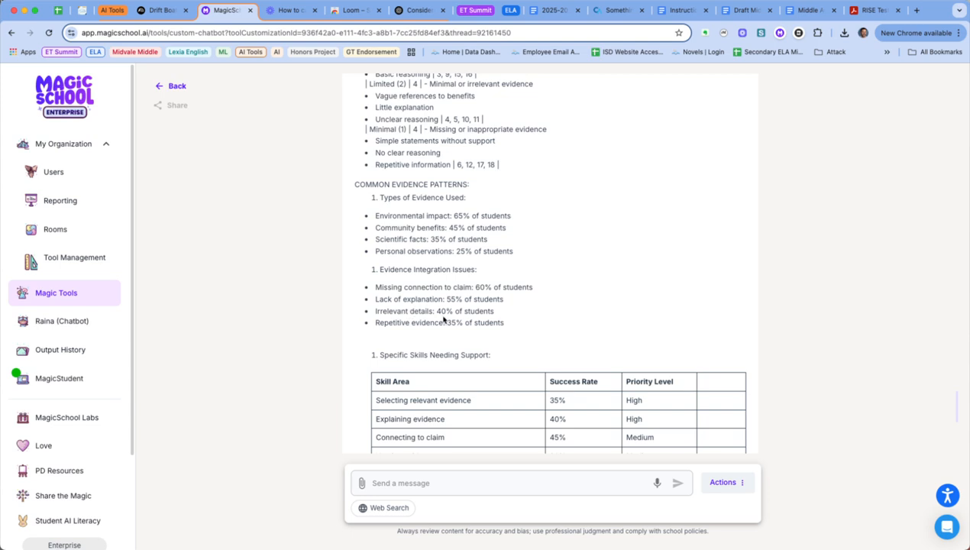
scroll(434, 317, "up", 5)
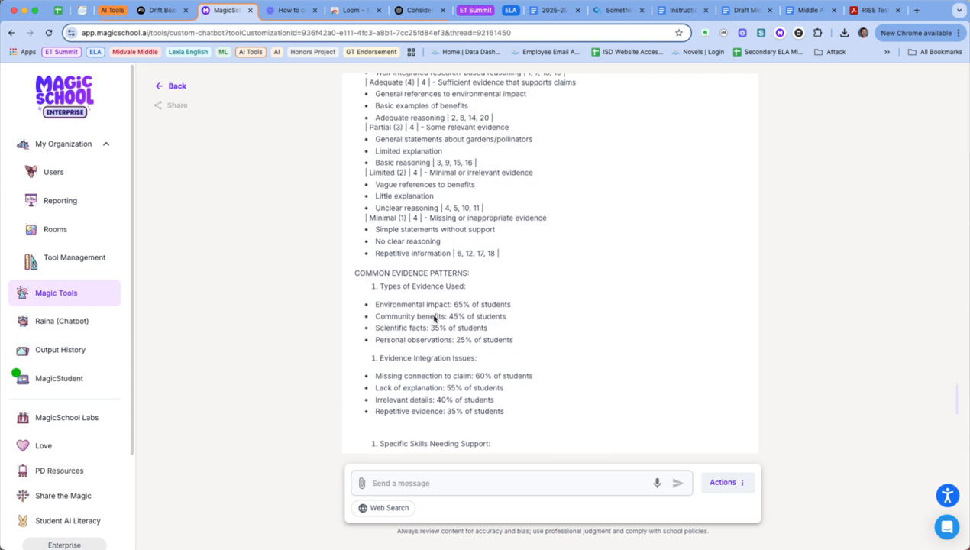
scroll(434, 317, "up", 4)
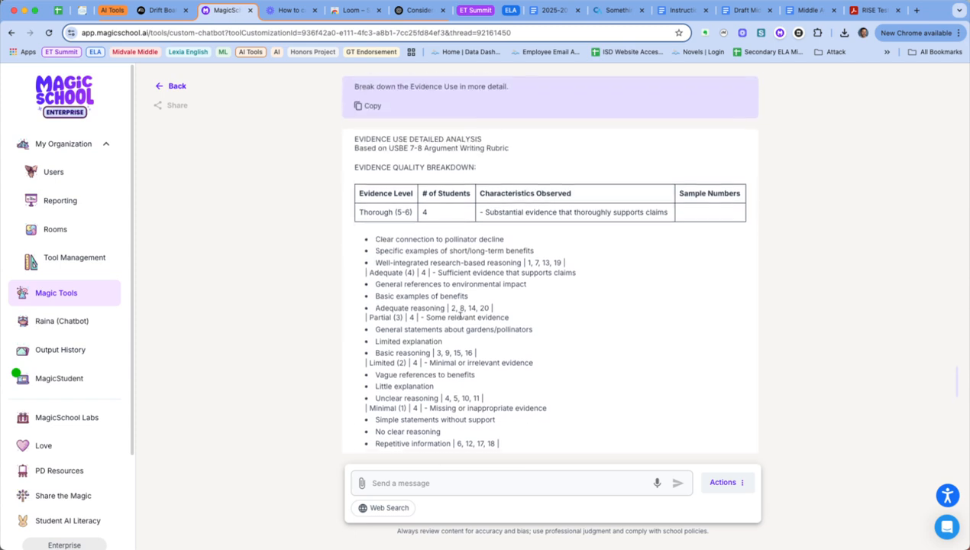
scroll(460, 316, "down", 2)
scroll(461, 319, "down", 13)
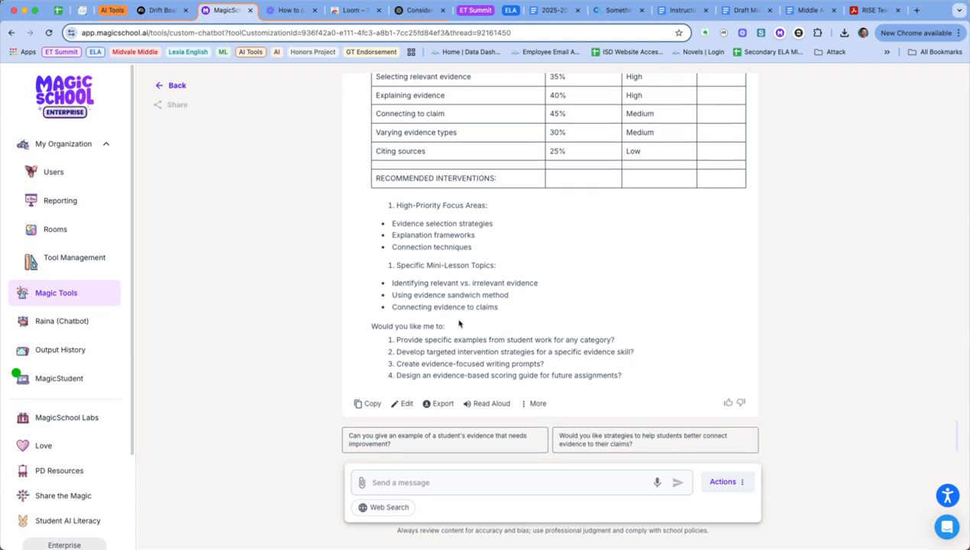
scroll(445, 277, "up", 15)
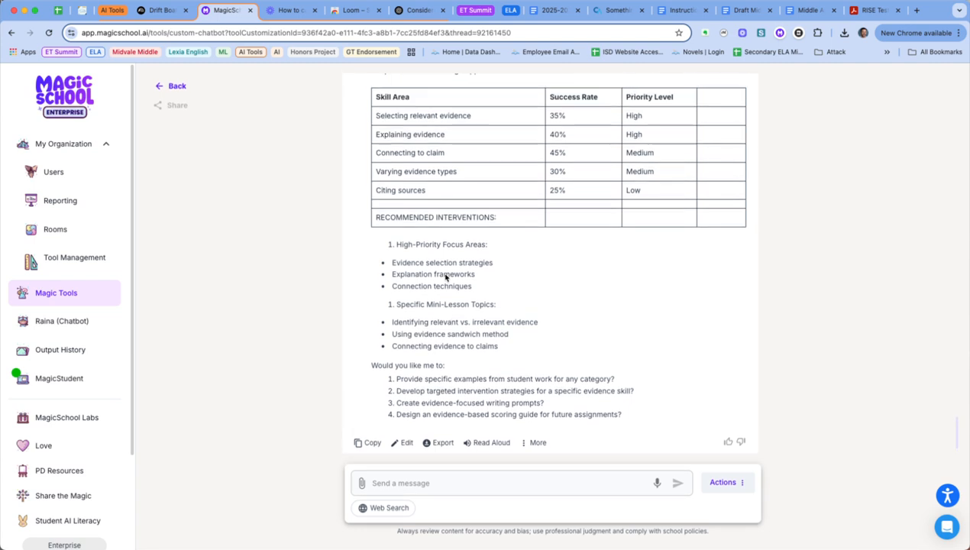
scroll(444, 277, "up", 1)
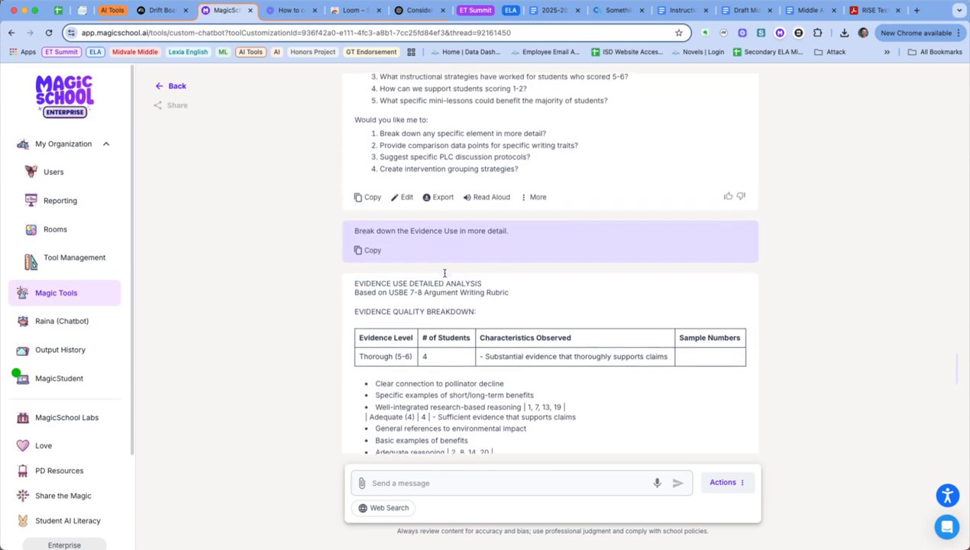